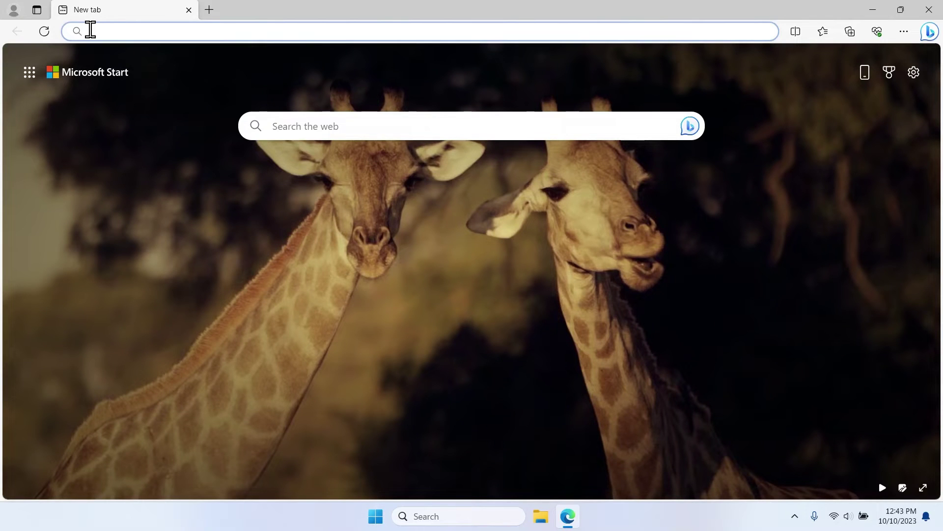
Go to hp.com/start/405 in Edge to reach HP's setup page for the OfficeJet Pro 9730e series.
text(hp.com/start/405)
key(Return)
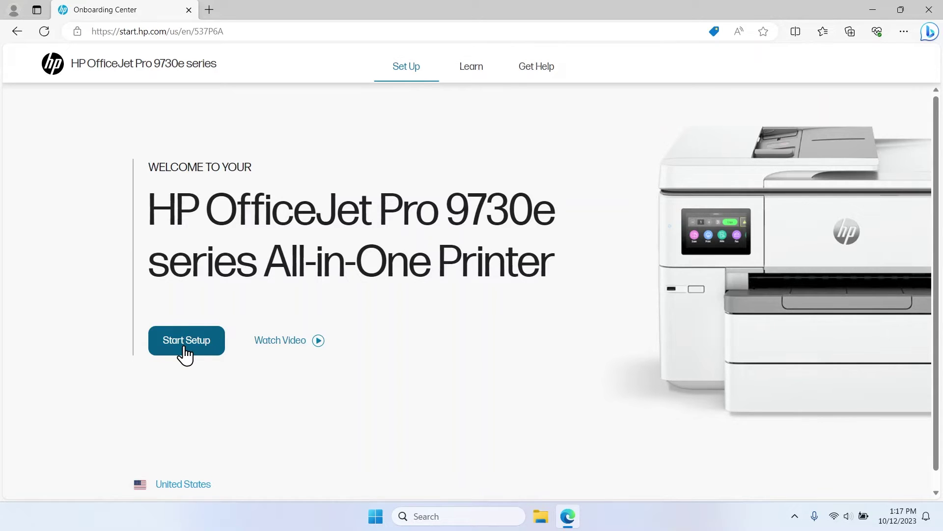
Begin the guided printer setup and move past power-on to the paper loading step.
click(185, 342)
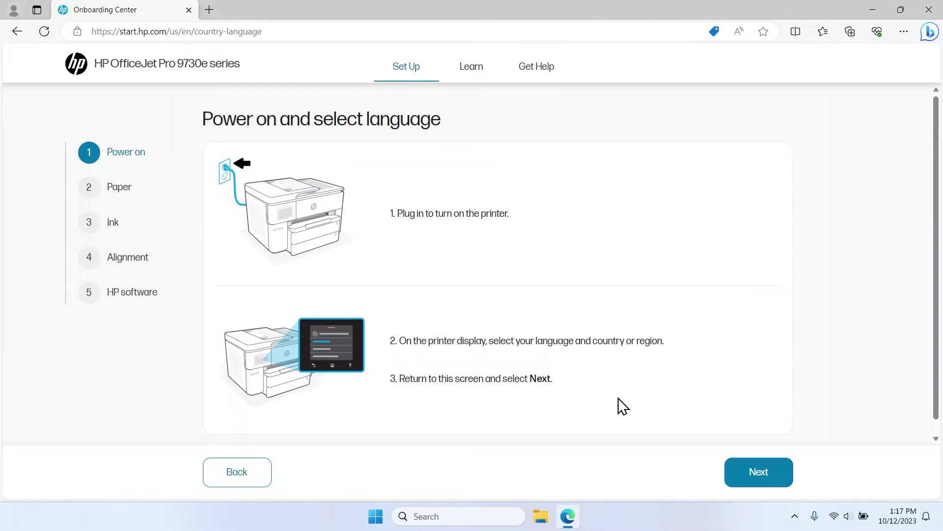
click(731, 479)
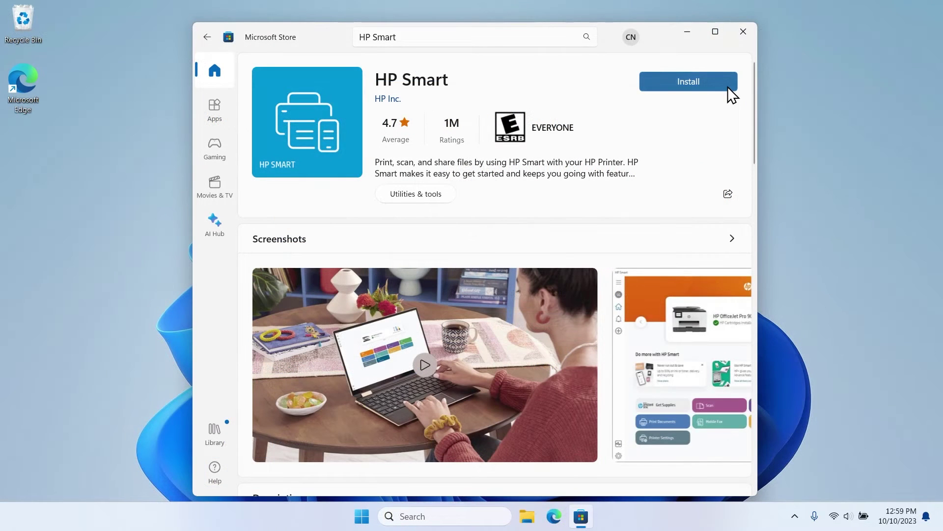
Install the HP Smart app from Microsoft Store and launch it.
click(727, 86)
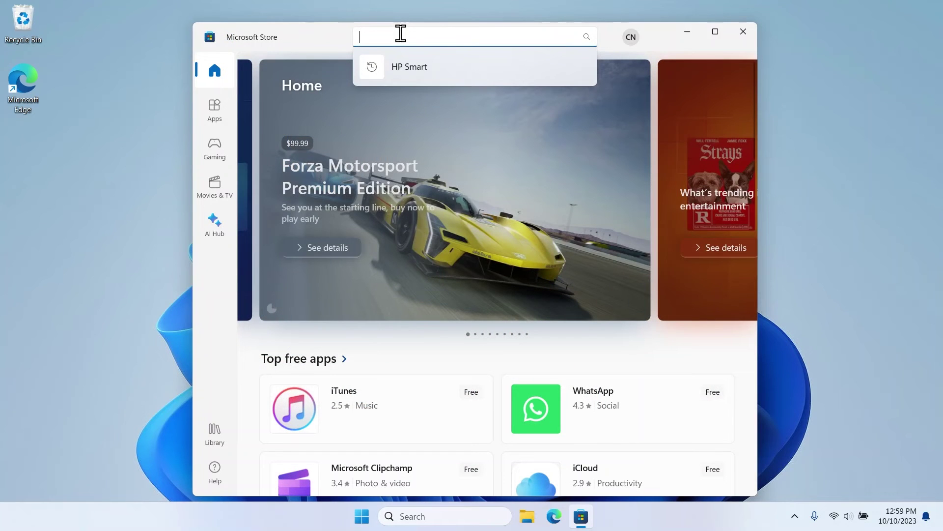
click(418, 63)
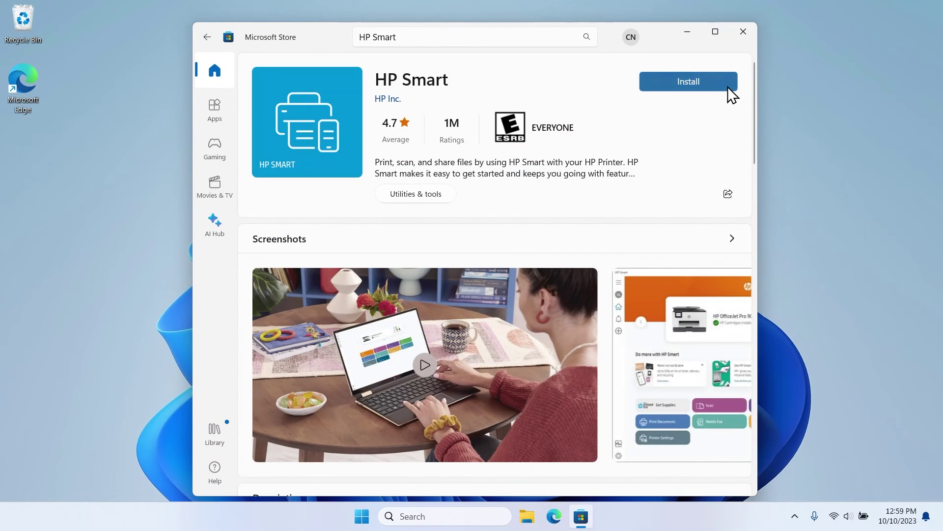
click(728, 87)
click(723, 86)
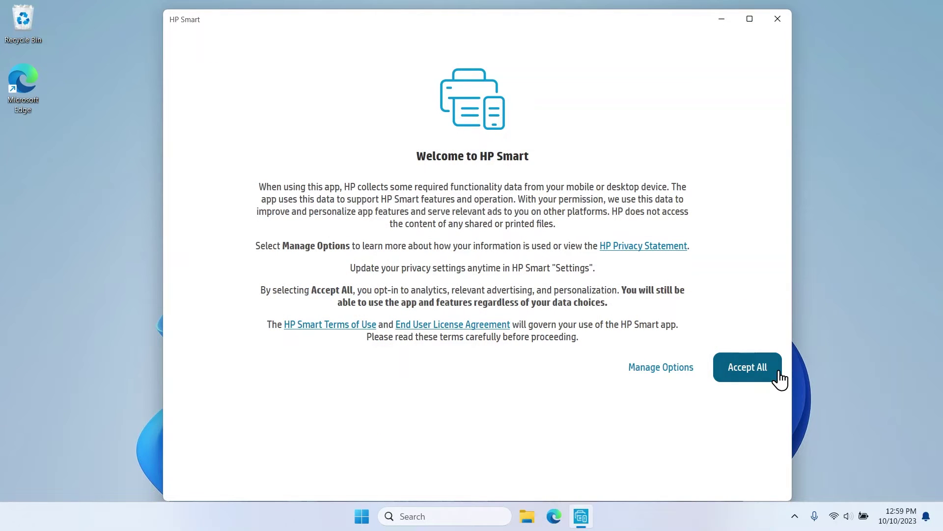
Accept all of HP Smart's data collection and privacy terms.
click(781, 379)
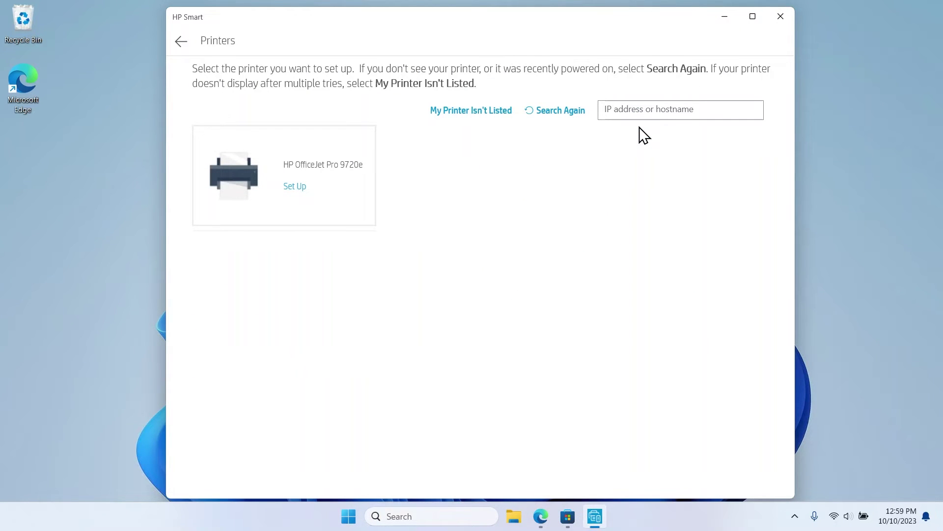
Set up the HP OfficeJet Pro 9720e and connect it to the chosen Wi-Fi network.
click(284, 193)
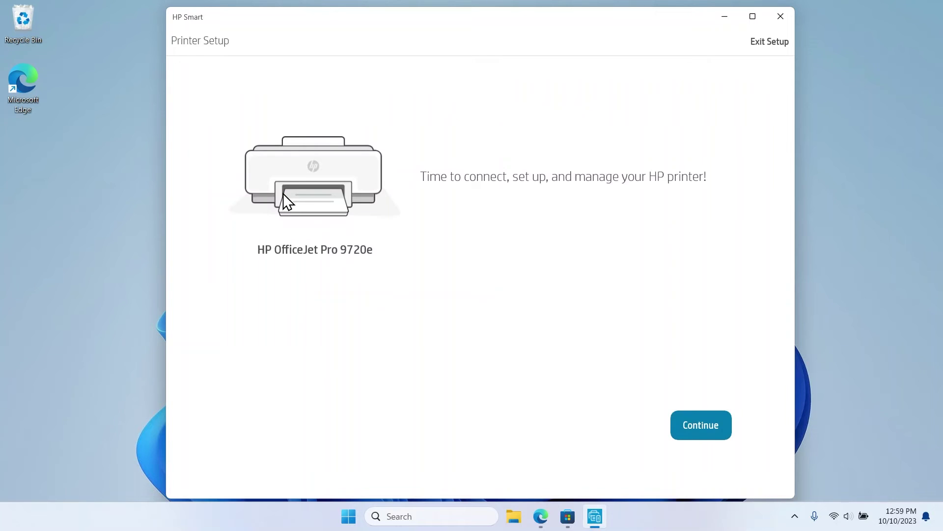
click(675, 429)
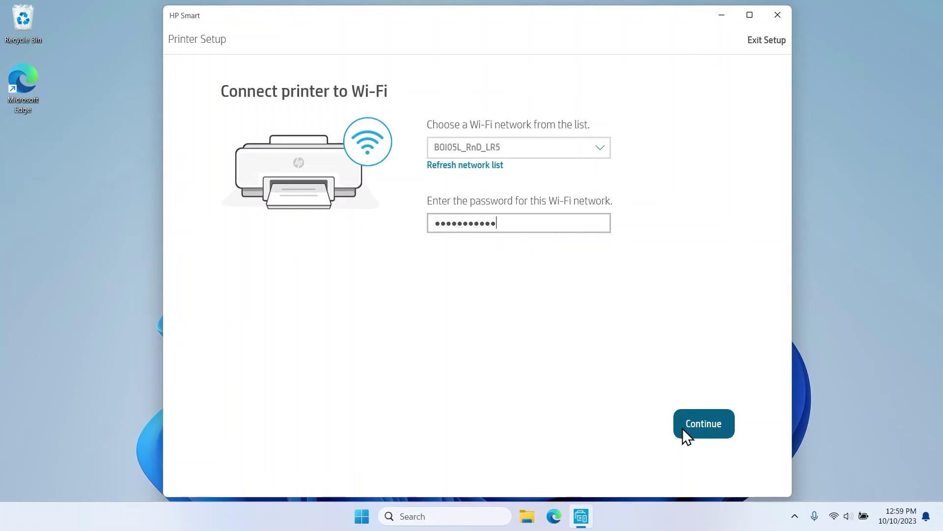
click(683, 429)
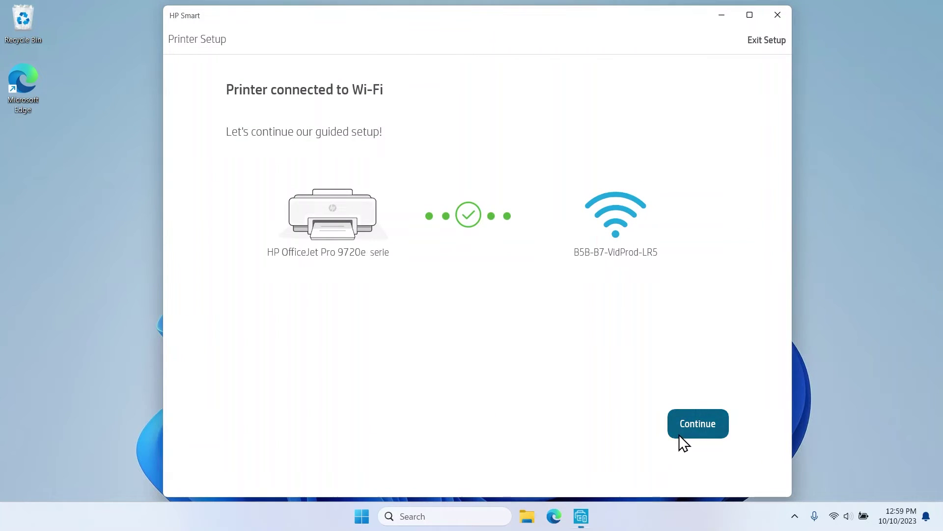
click(679, 435)
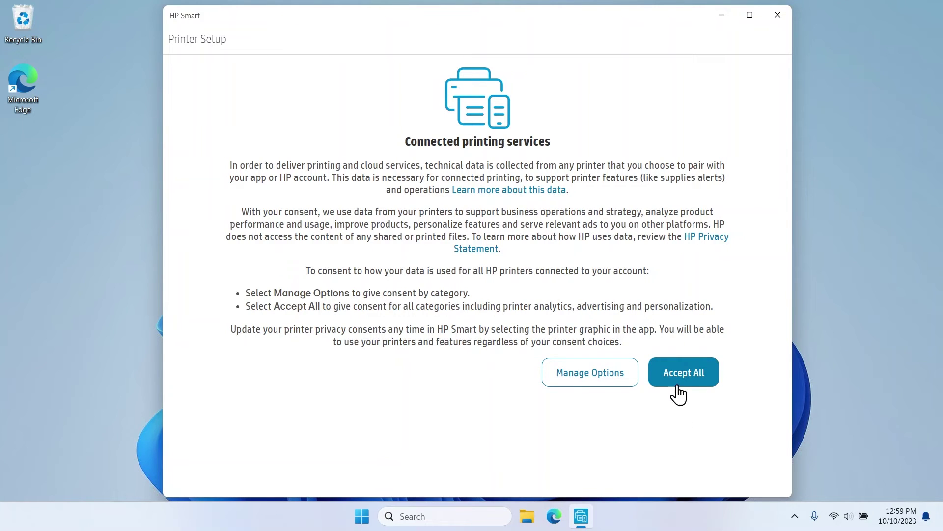
Consent to all printer data uses, then agree to the requirements and activate HP+.
click(676, 385)
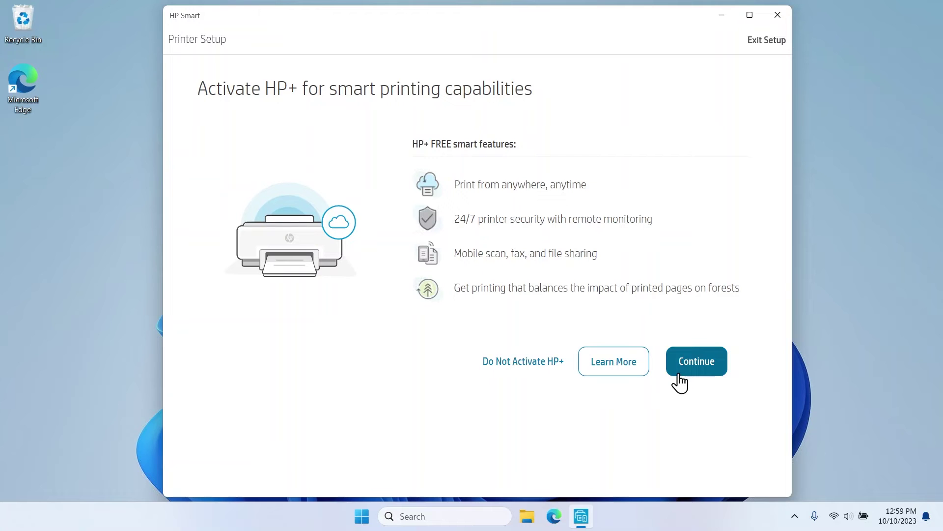
click(681, 382)
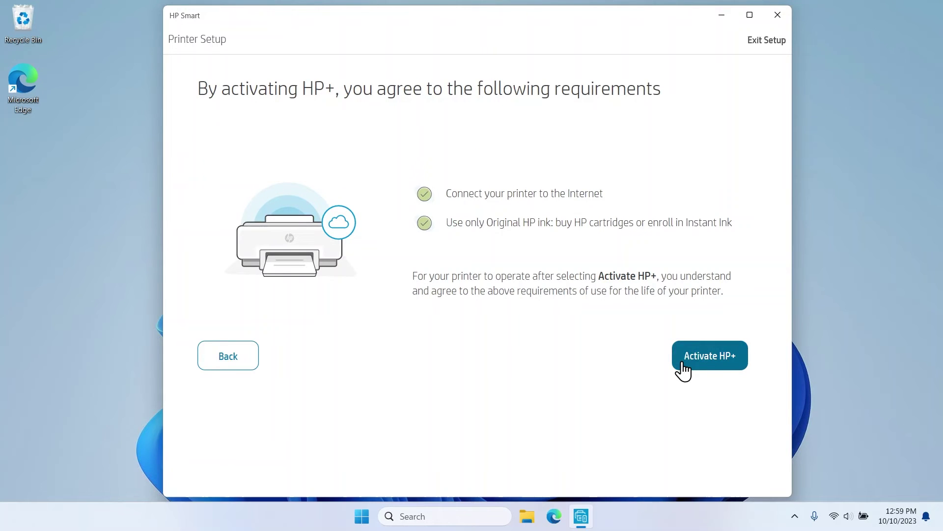
click(682, 364)
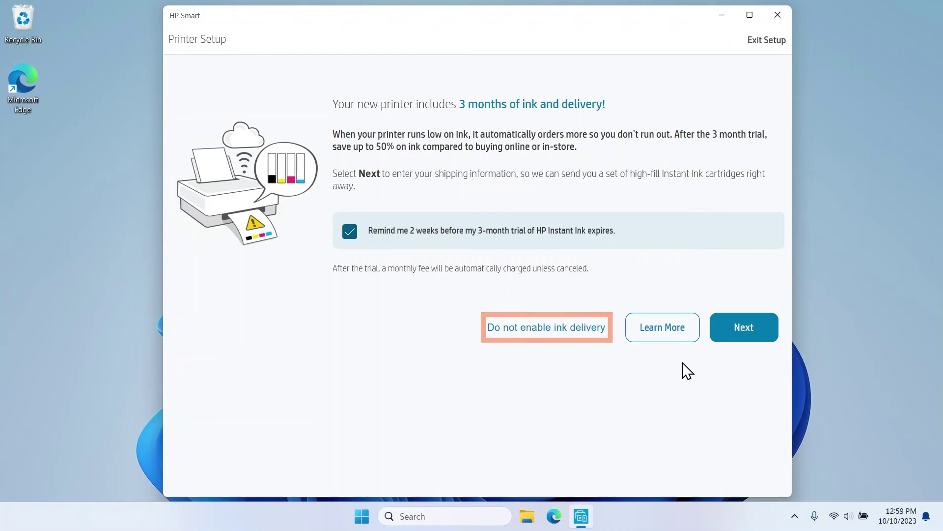
Accept the ink delivery offer, confirm ink and paper are installed, and skip the app download link.
click(719, 344)
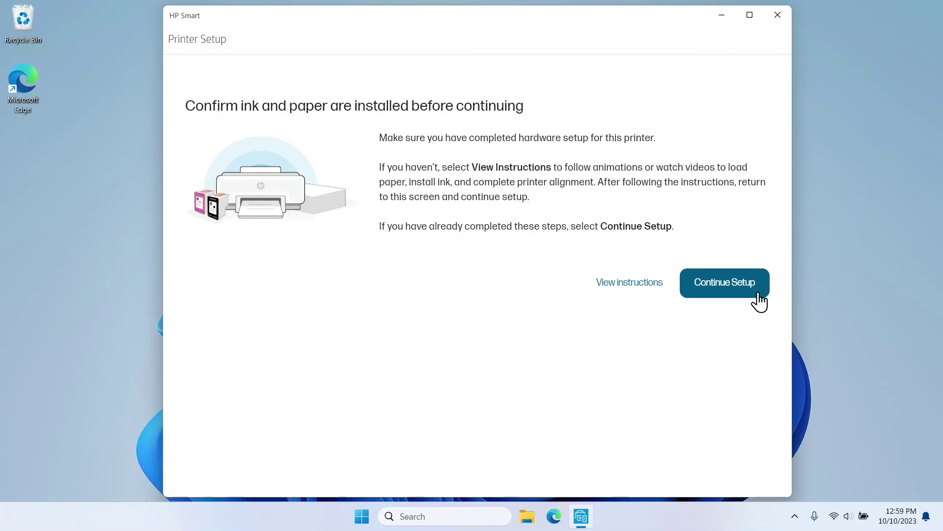
click(759, 301)
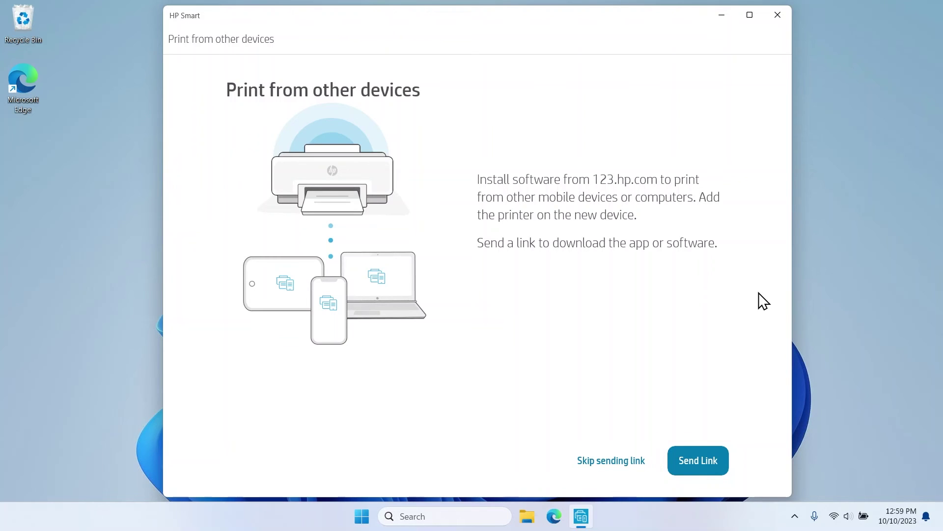
click(639, 462)
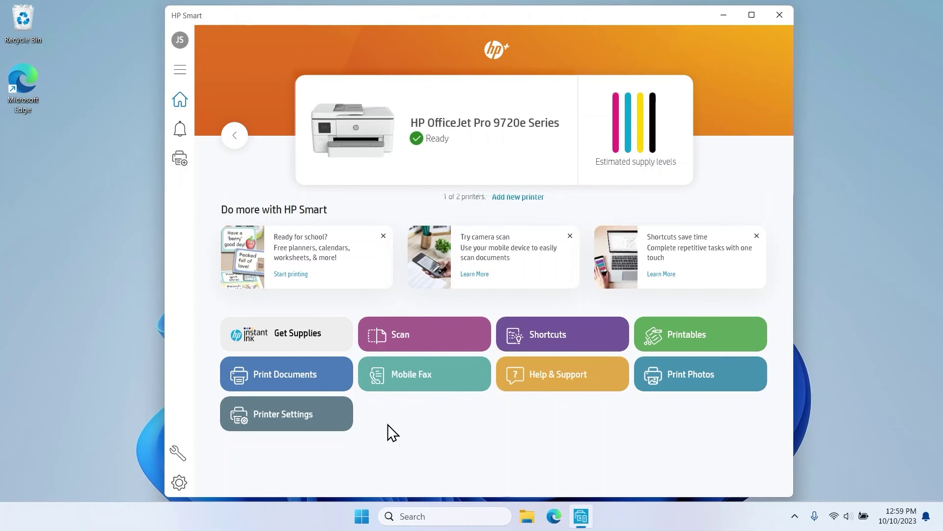
Choose the user guide PDF to print at Normal quality on one side only.
click(338, 381)
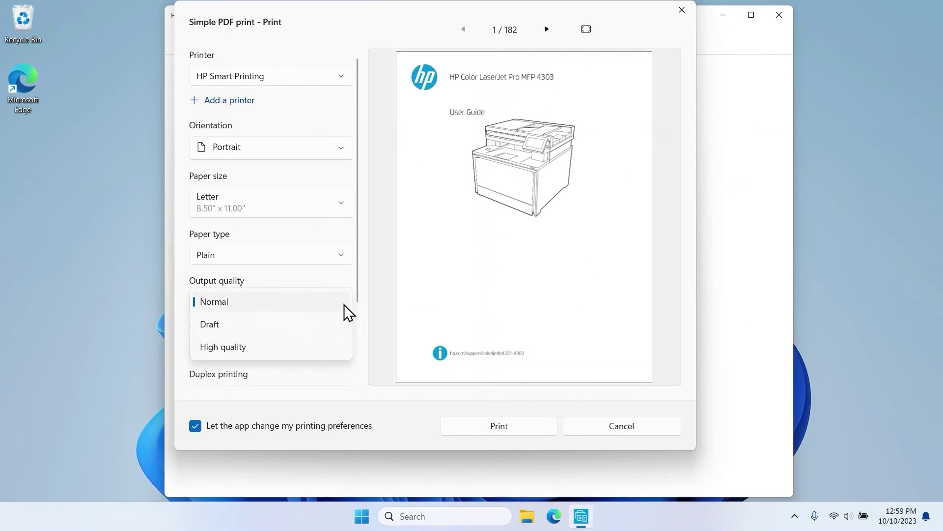
click(345, 305)
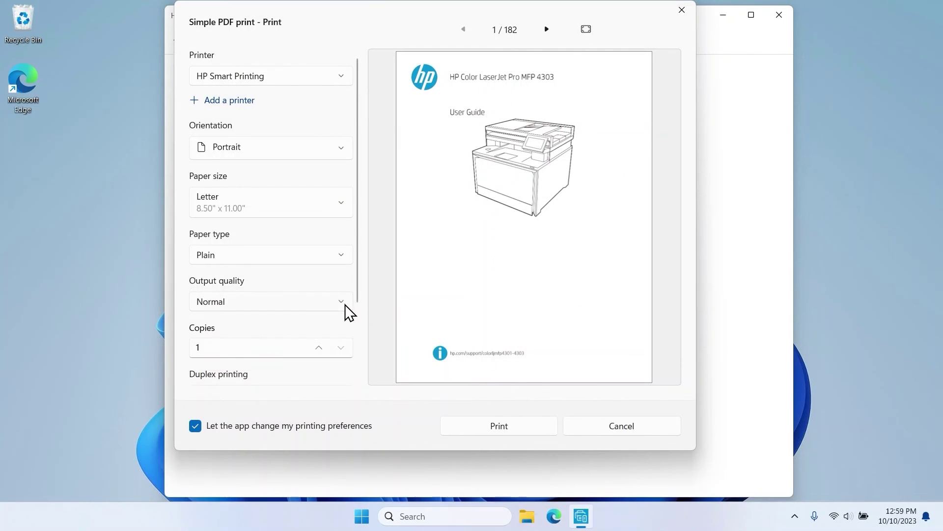
scroll(345, 306, down, 2)
click(344, 305)
click(329, 275)
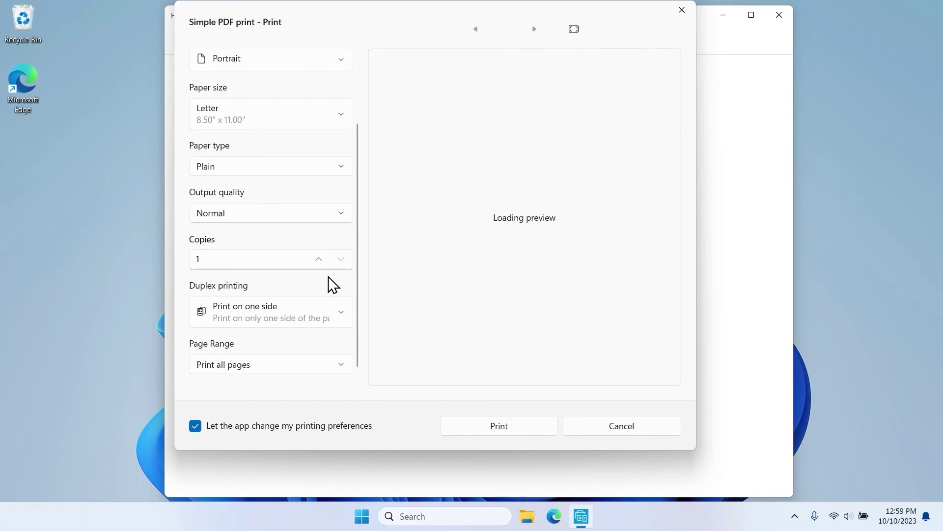